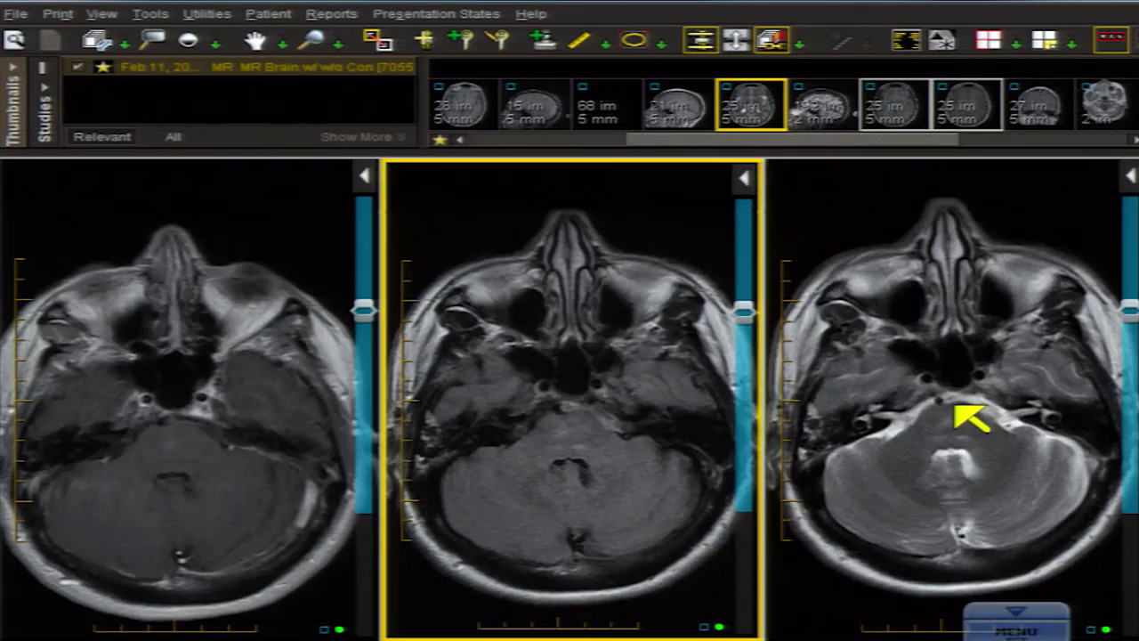
# Step: Scroll the three linked axial MR series up from the skull base to the orbits and midbrain
pyautogui.scroll(4, 956, 410)
pyautogui.scroll(-6, 956, 409)
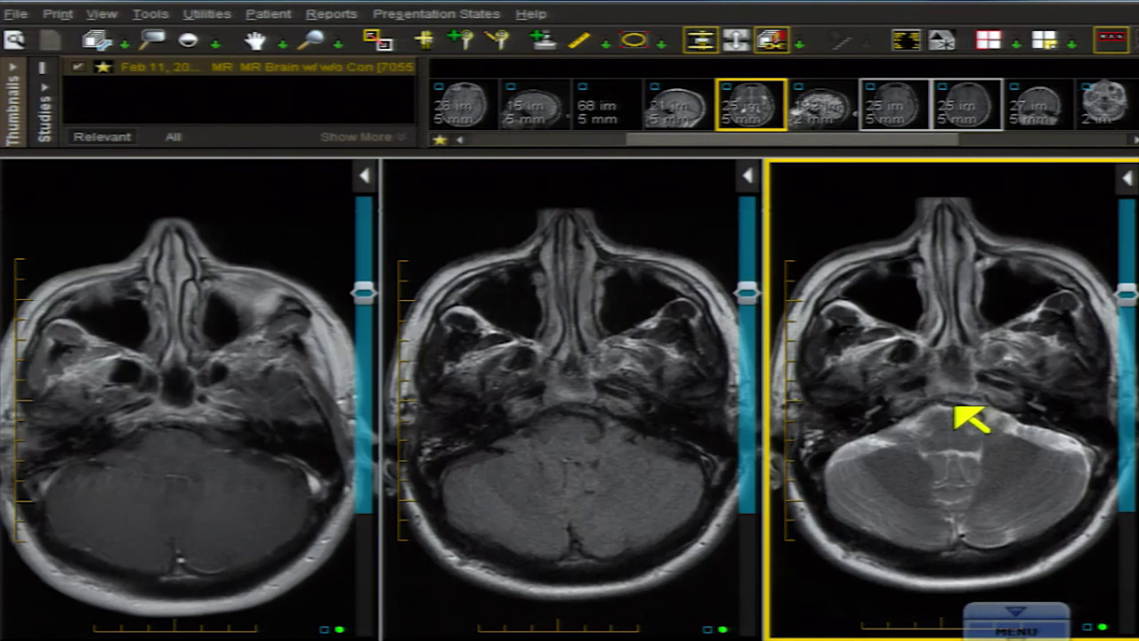
pyautogui.scroll(-2, 970, 418)
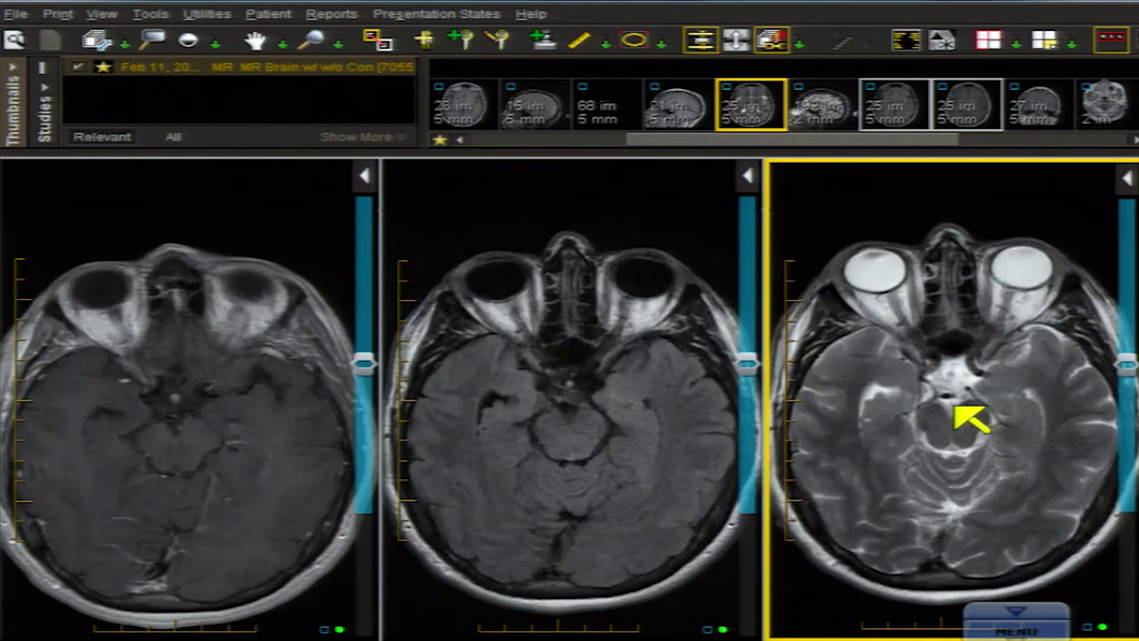
pyautogui.scroll(6, 970, 419)
pyautogui.scroll(2, 956, 409)
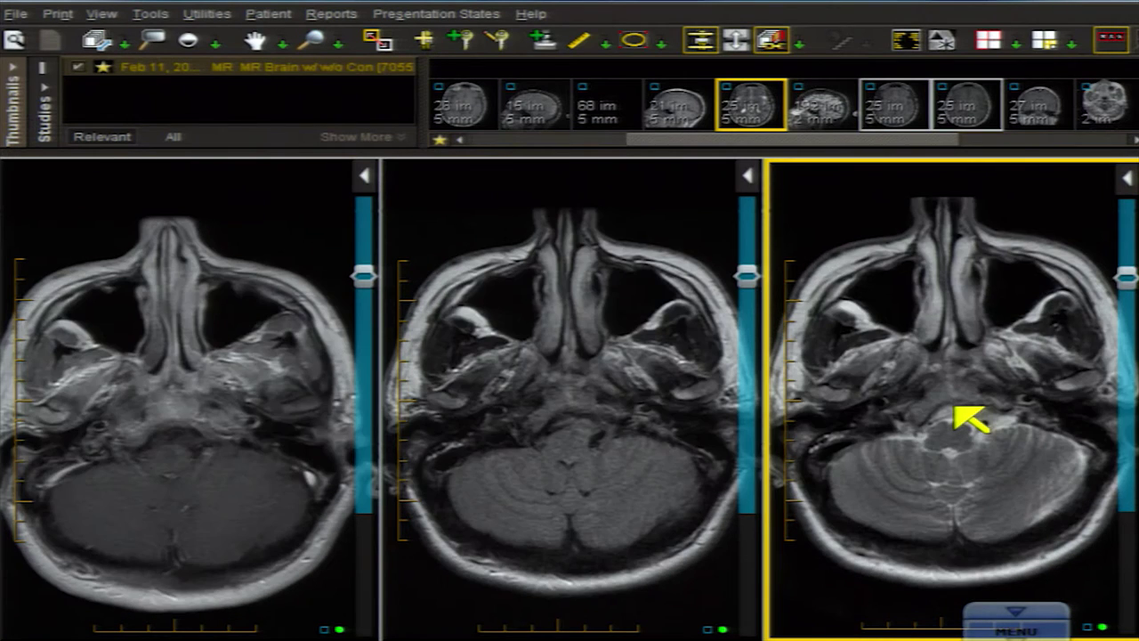
pyautogui.scroll(-3, 956, 409)
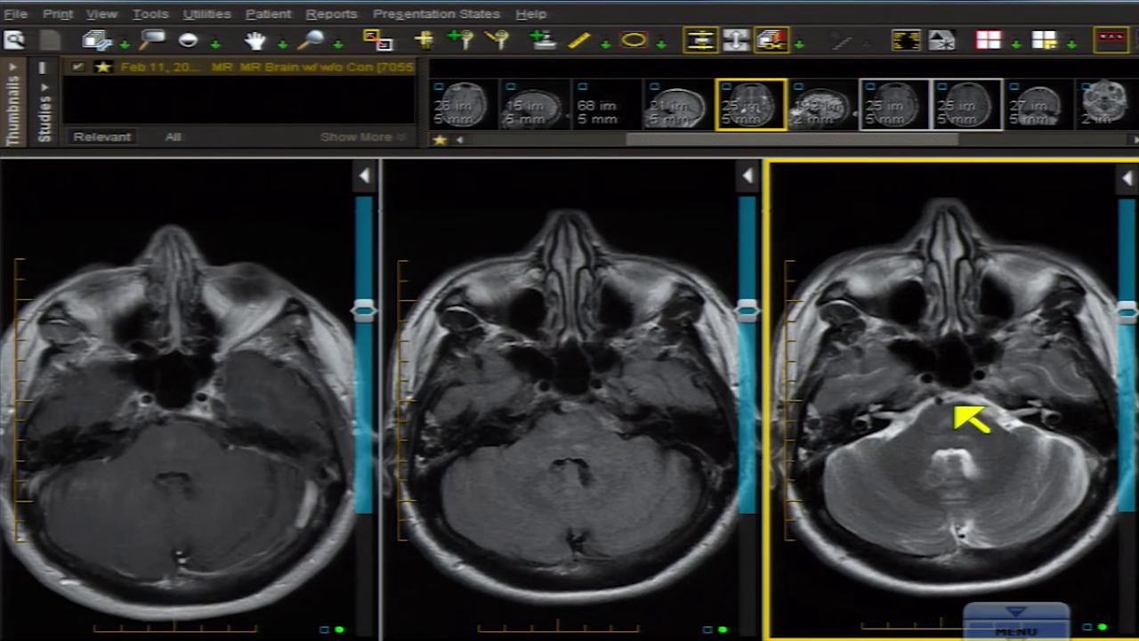
pyautogui.scroll(3, 956, 411)
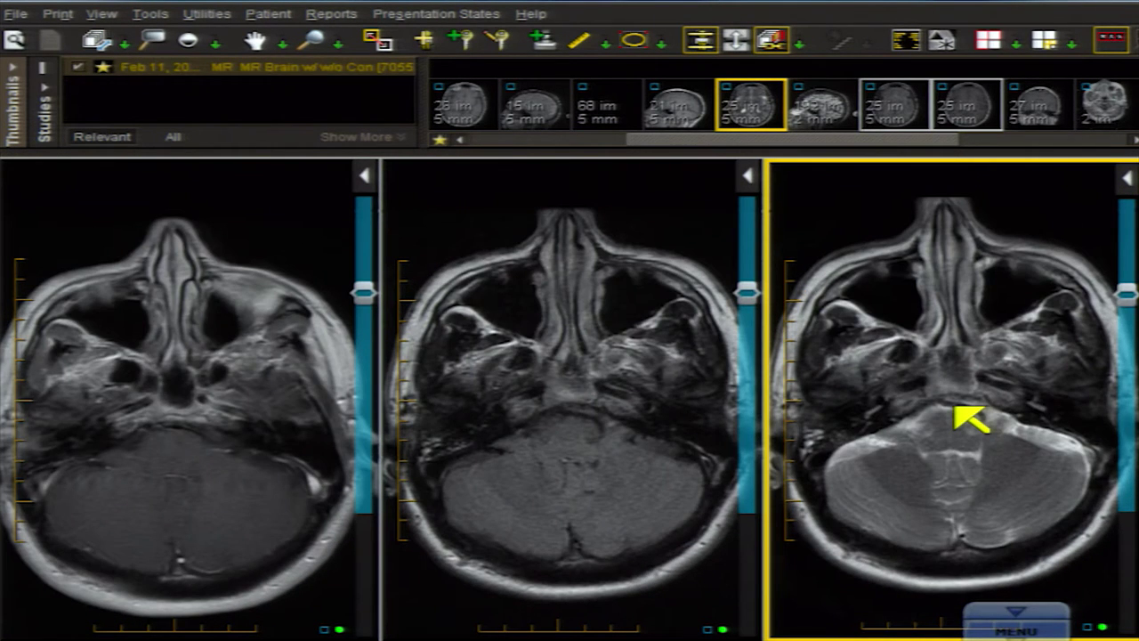
pyautogui.scroll(4, 956, 411)
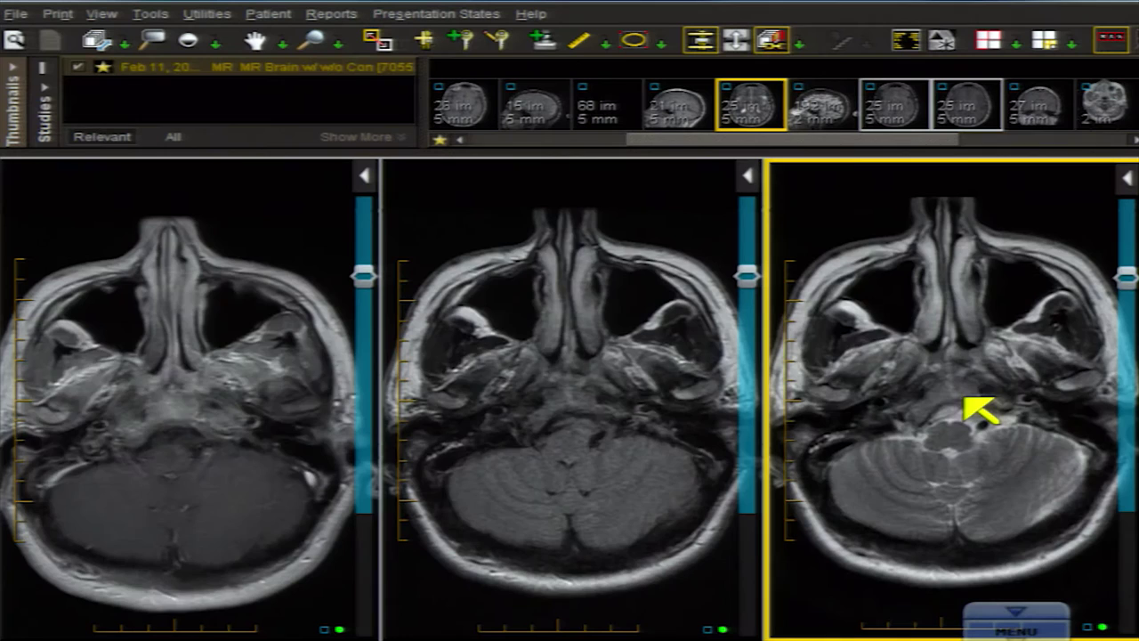
pyautogui.scroll(2, 965, 400)
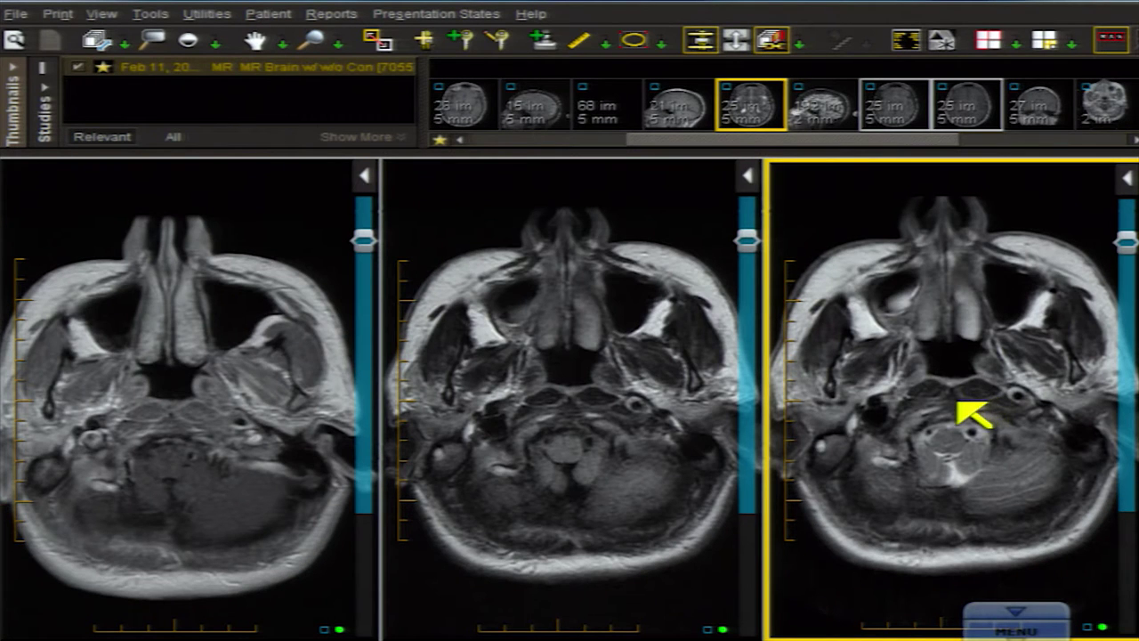
pyautogui.scroll(4, 954, 406)
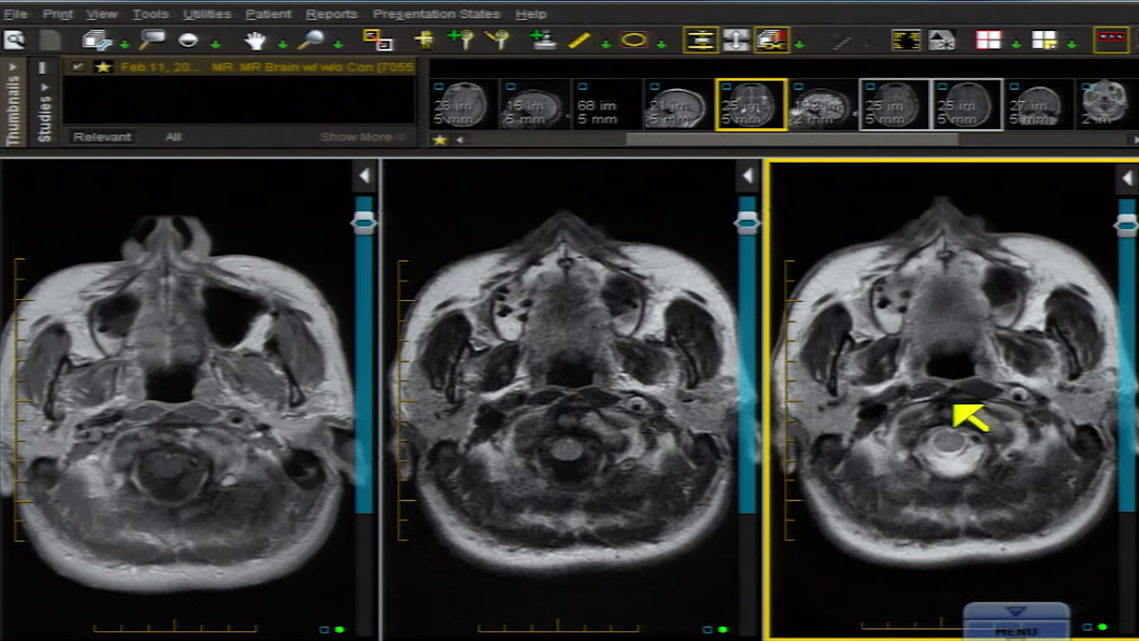
pyautogui.scroll(-2, 969, 416)
pyautogui.scroll(2, 968, 417)
pyautogui.scroll(-2, 949, 411)
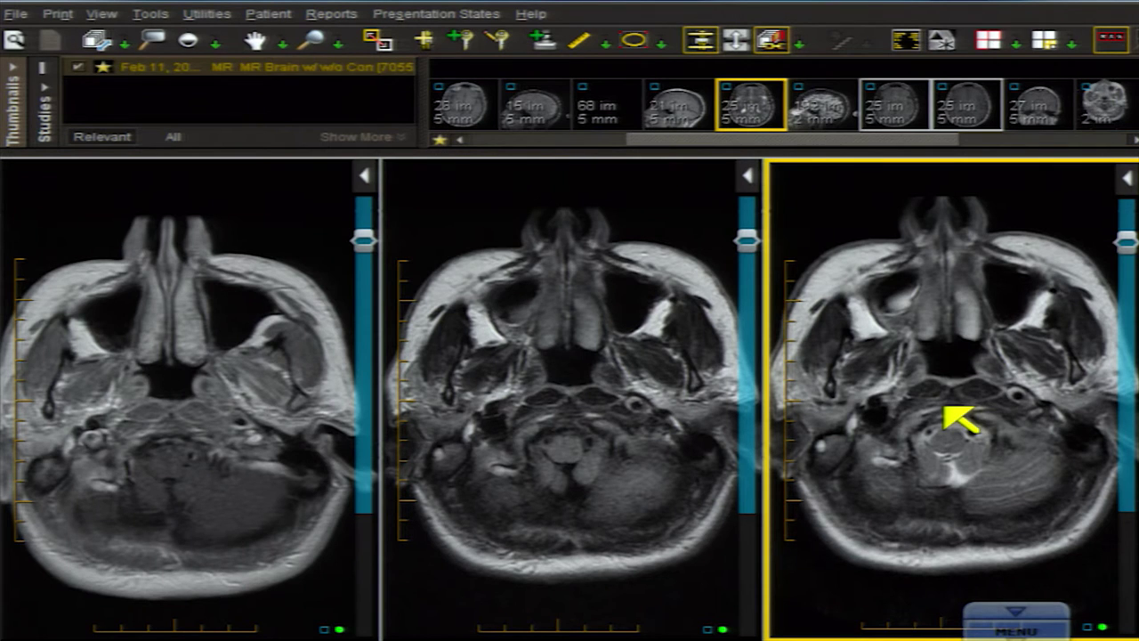
pyautogui.scroll(-9, 945, 407)
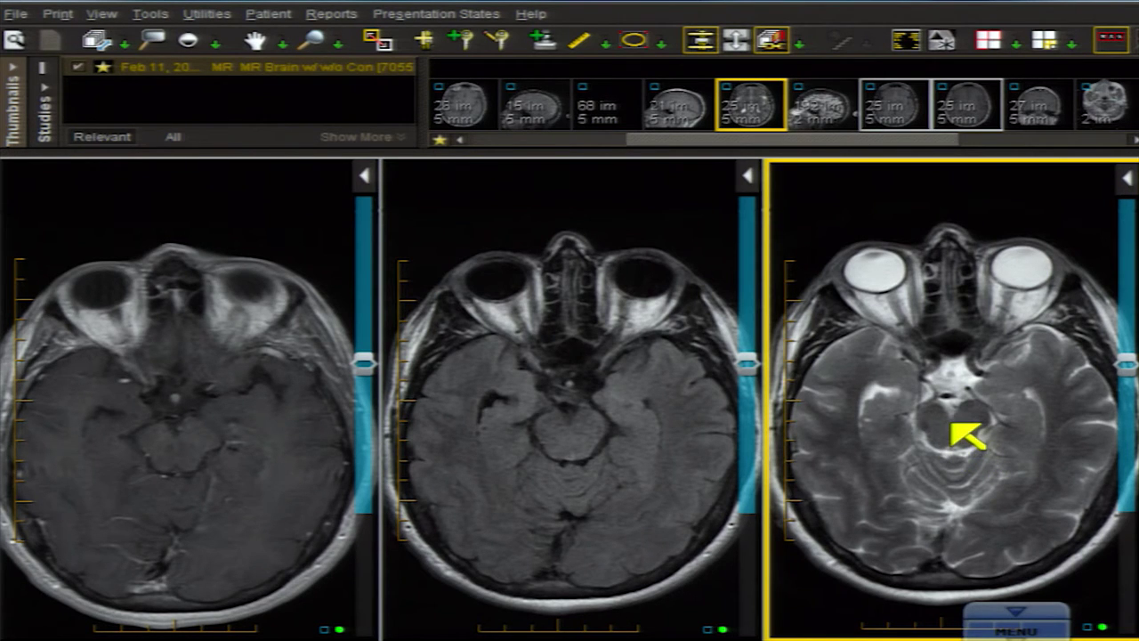
# Step: Step the linked series down to the slice showing the pons and fourth ventricle
pyautogui.scroll(8, 966, 430)
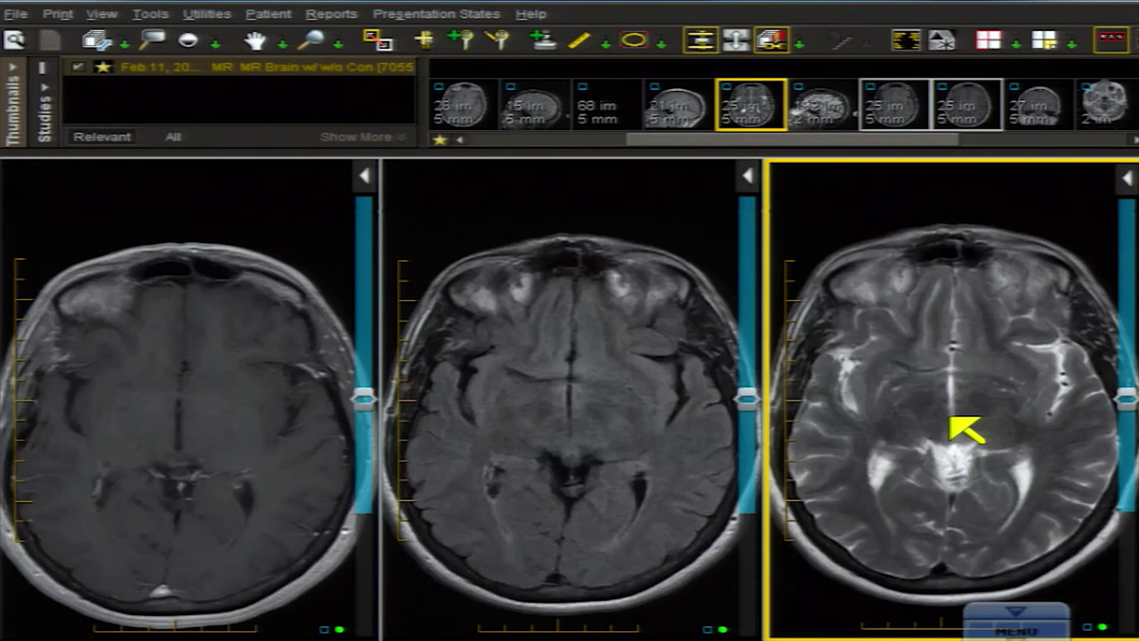
pyautogui.scroll(-6, 966, 430)
pyautogui.scroll(3, 966, 430)
pyautogui.scroll(-8, 966, 430)
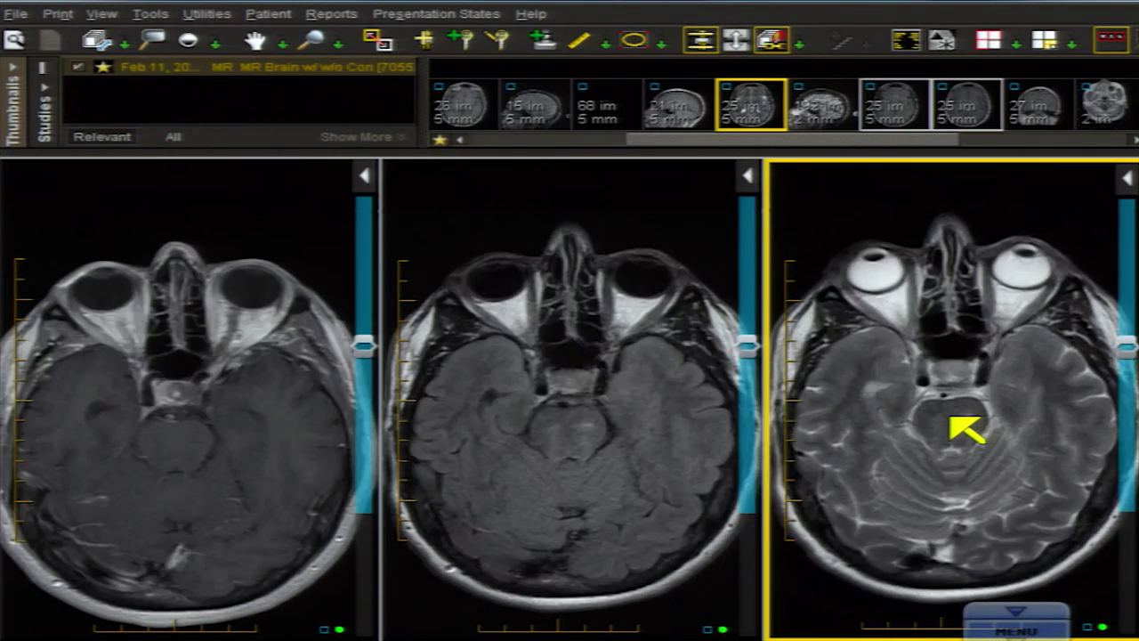
pyautogui.scroll(4, 966, 430)
pyautogui.scroll(-4, 966, 430)
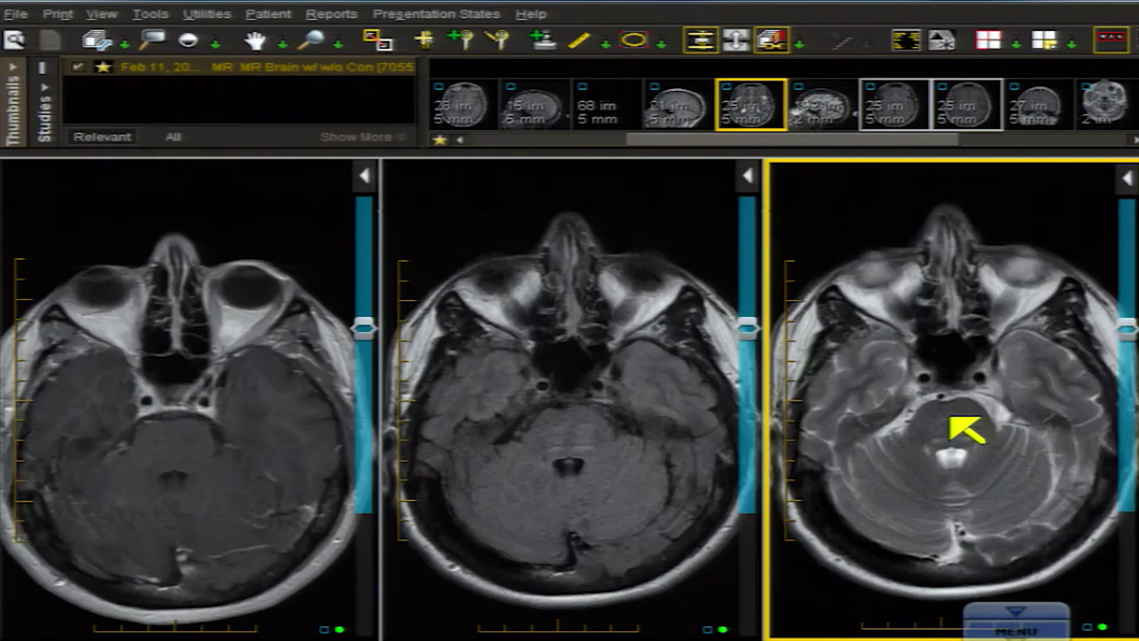
pyautogui.scroll(6, 966, 430)
pyautogui.scroll(-3, 965, 430)
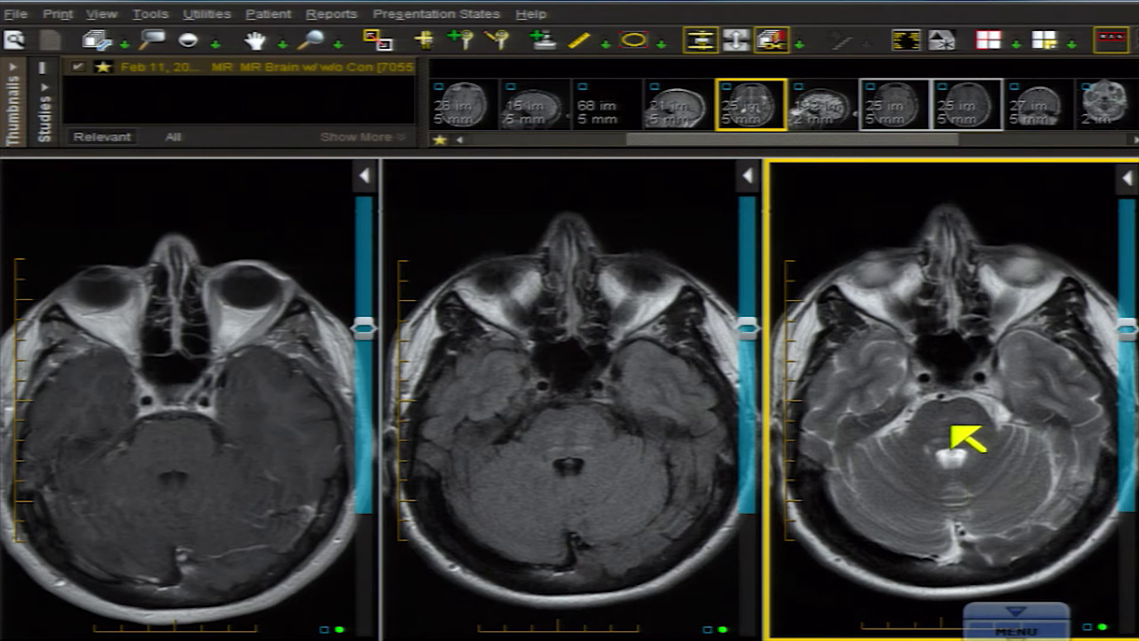
pyautogui.scroll(-2, 911, 425)
pyautogui.scroll(1, 914, 429)
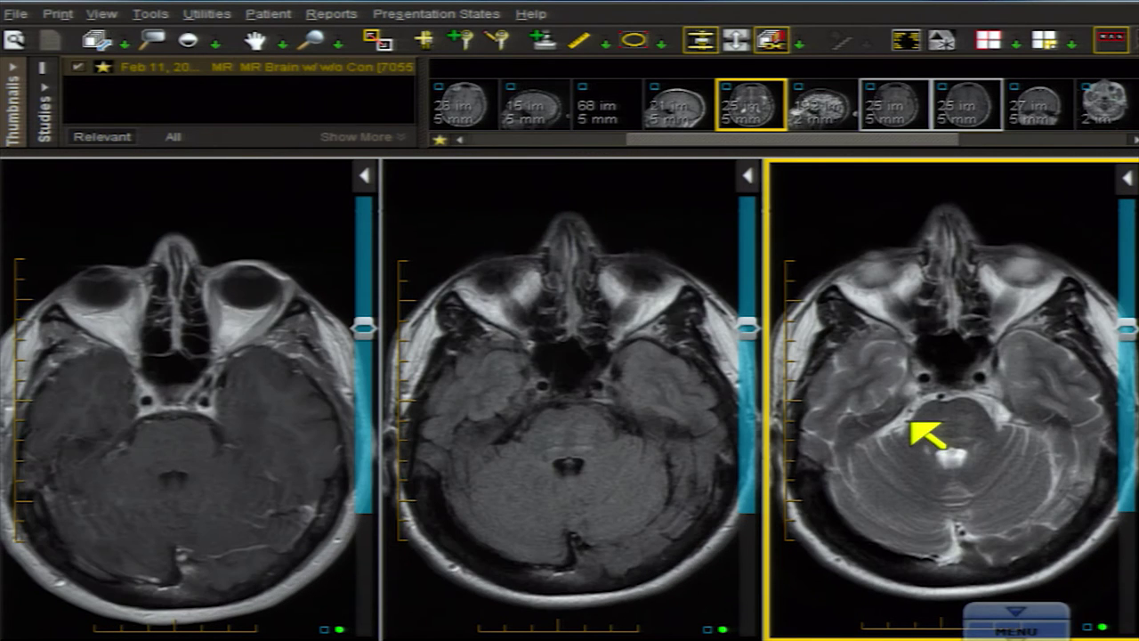
pyautogui.scroll(1, 927, 455)
pyautogui.scroll(-2, 927, 459)
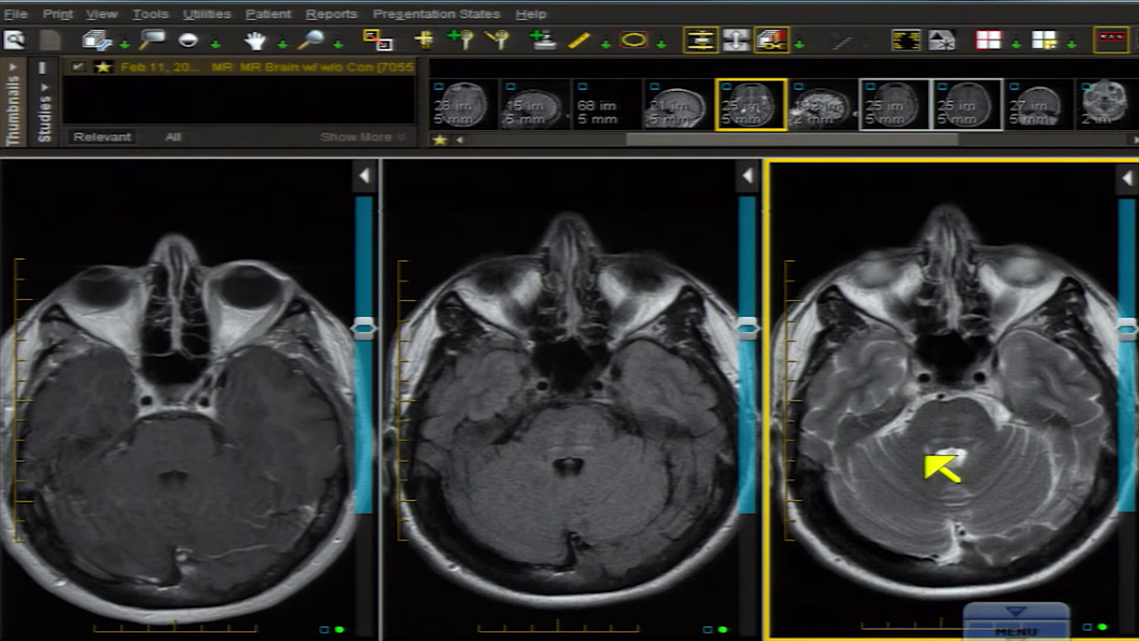
# Step: Page the linked series down past the skull base to the nasopharynx and upper cervical cord
pyautogui.scroll(-5, 928, 459)
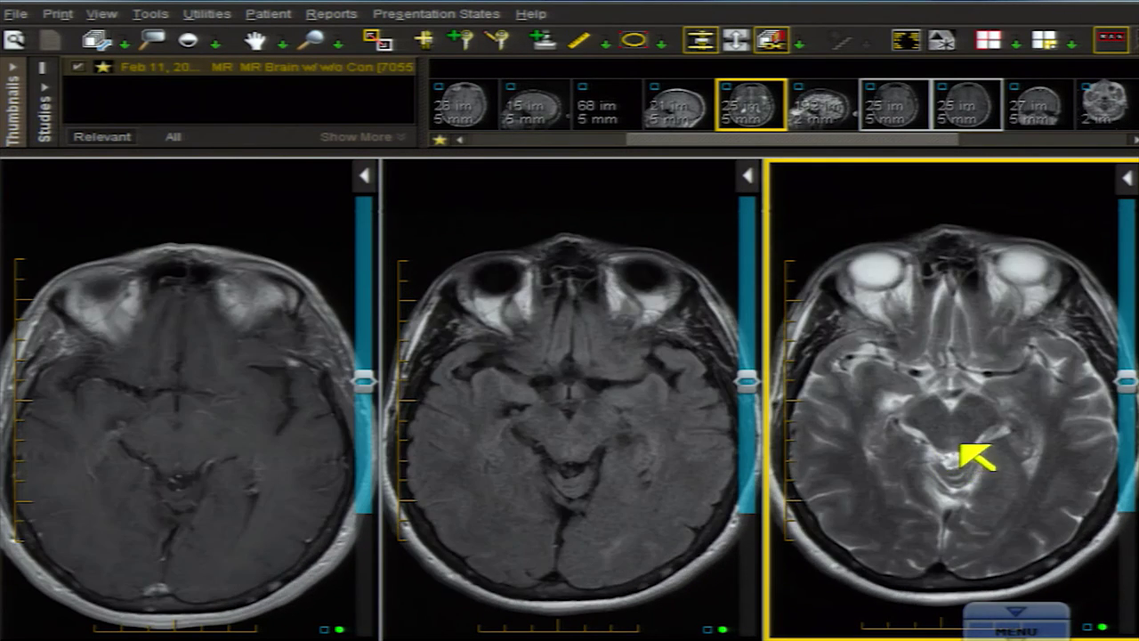
pyautogui.scroll(3, 962, 446)
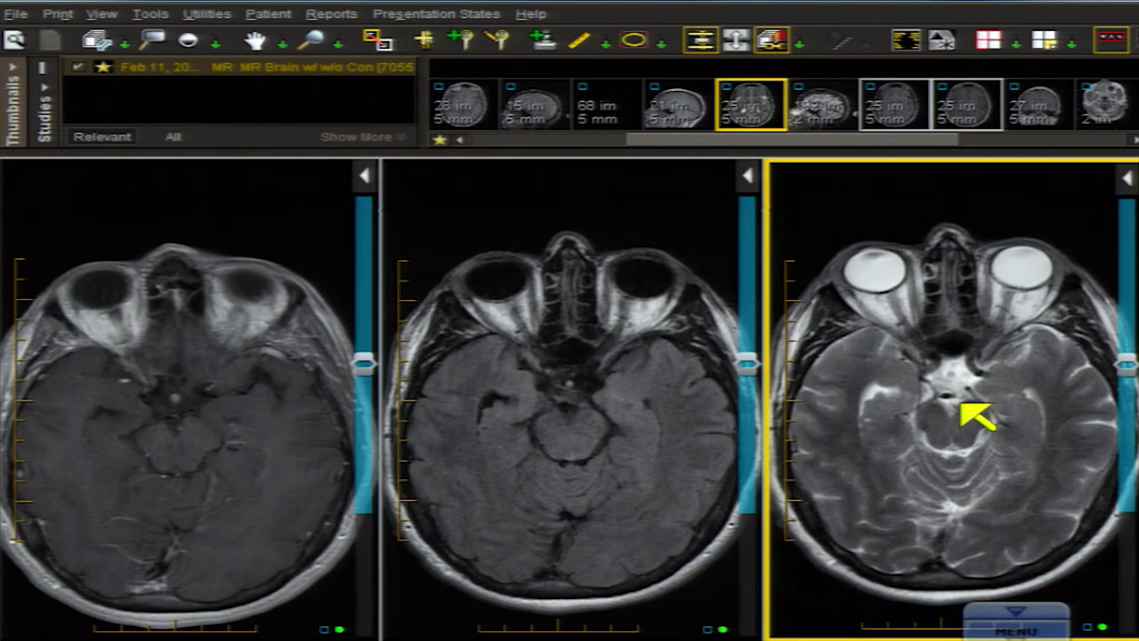
pyautogui.scroll(2, 942, 385)
pyautogui.scroll(-3, 942, 385)
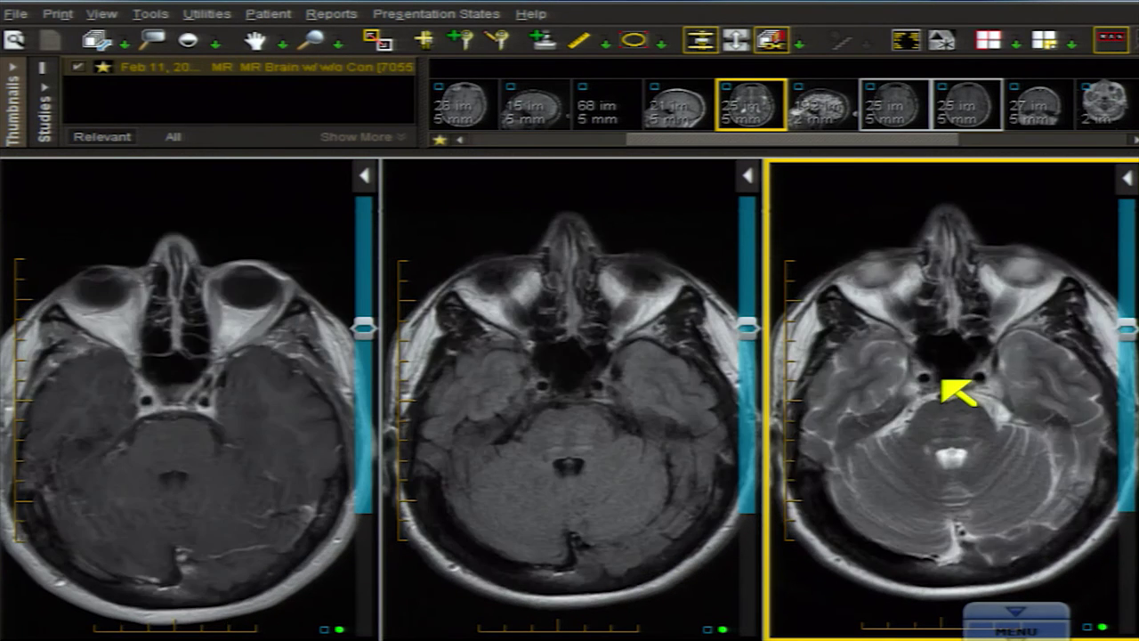
pyautogui.scroll(6, 953, 393)
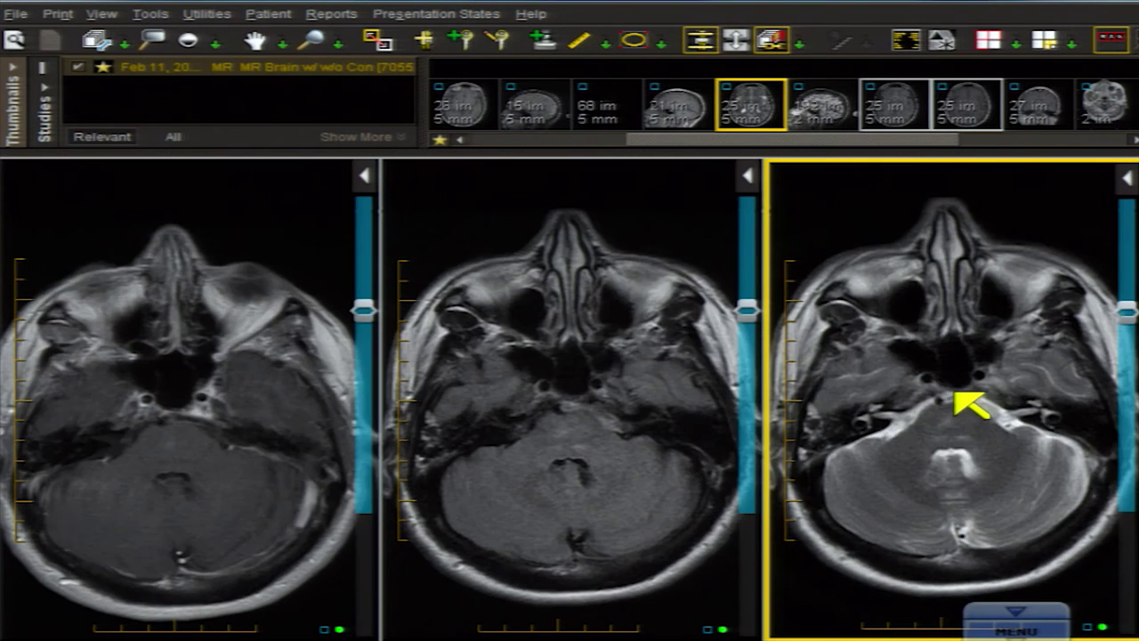
pyautogui.scroll(2, 986, 402)
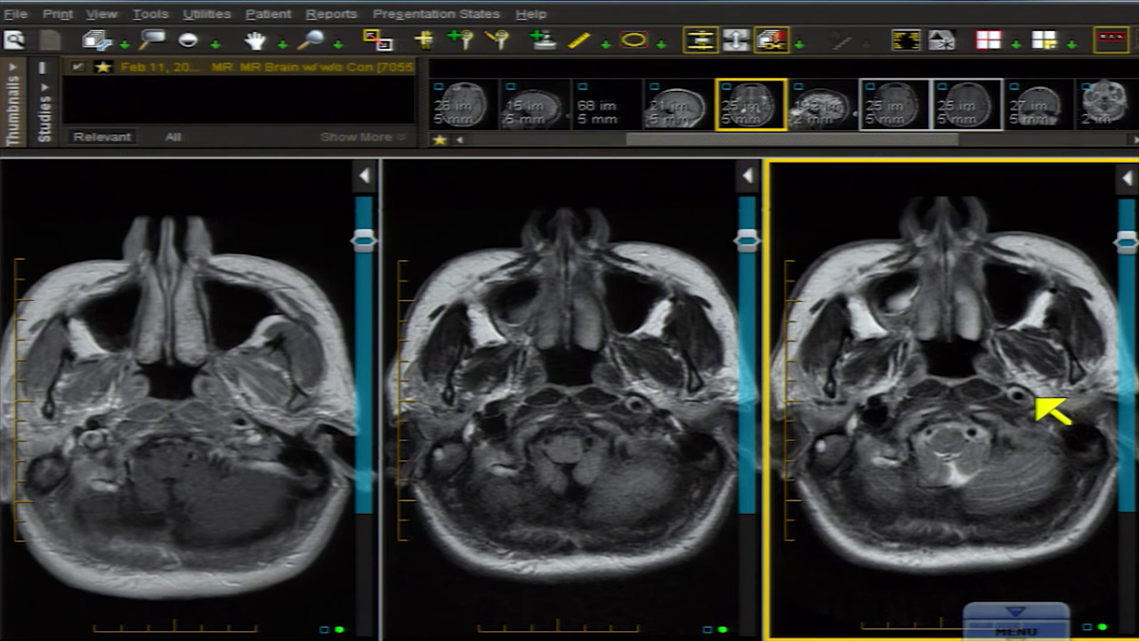
pyautogui.scroll(2, 1035, 401)
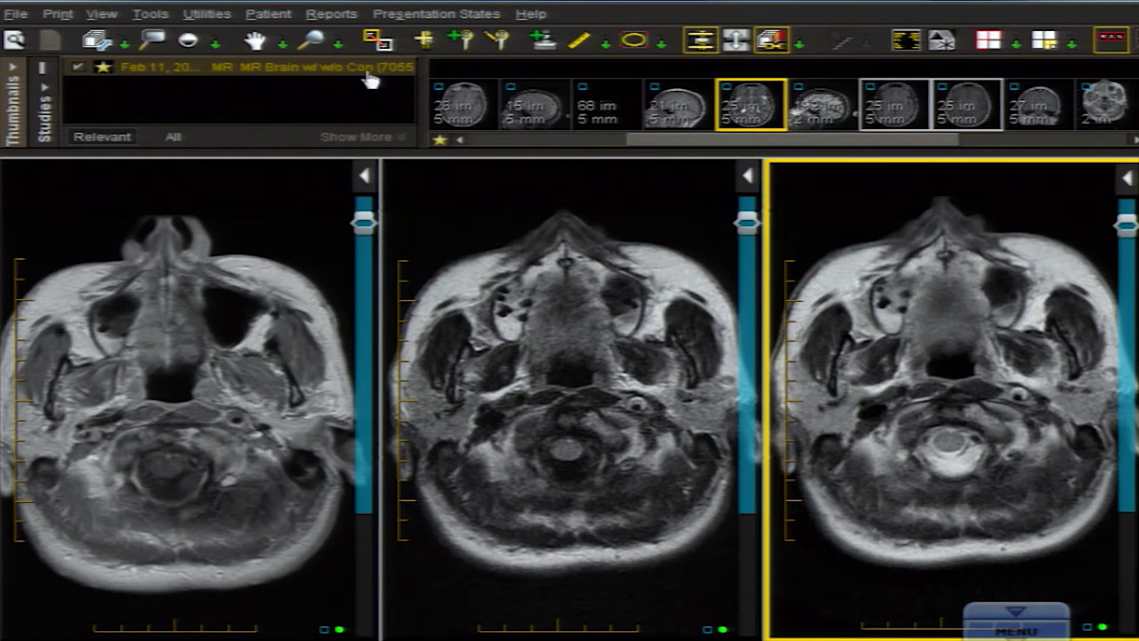
# Step: Magnify the right-pane T2 image about 1.5 times around the skull base, then leave magnify mode
pyautogui.click(311, 42)
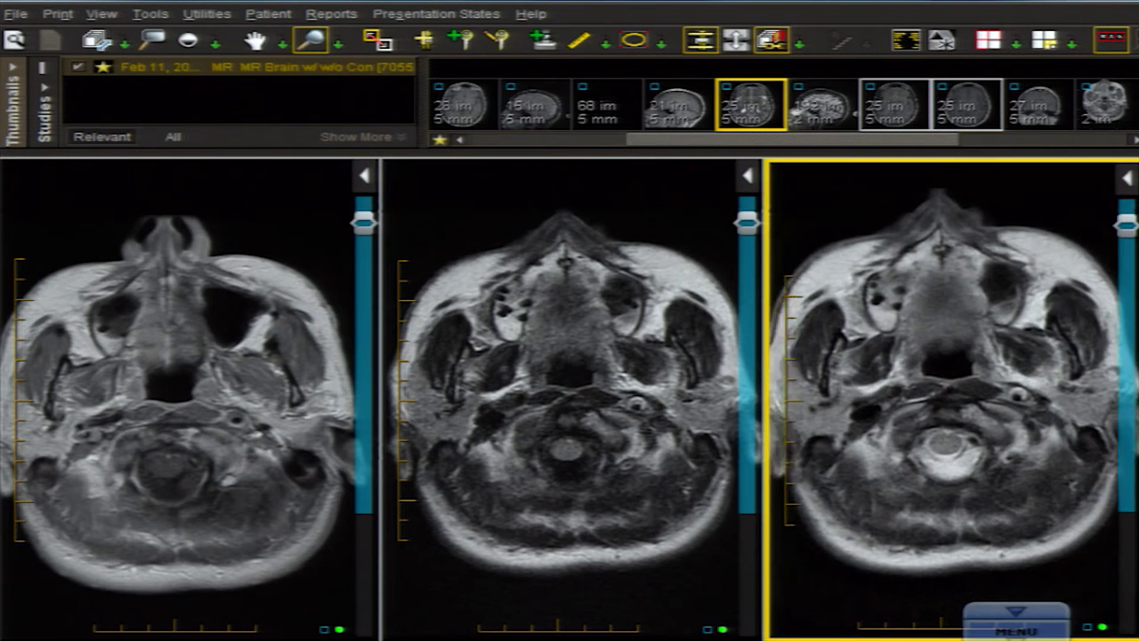
pyautogui.click(1033, 396)
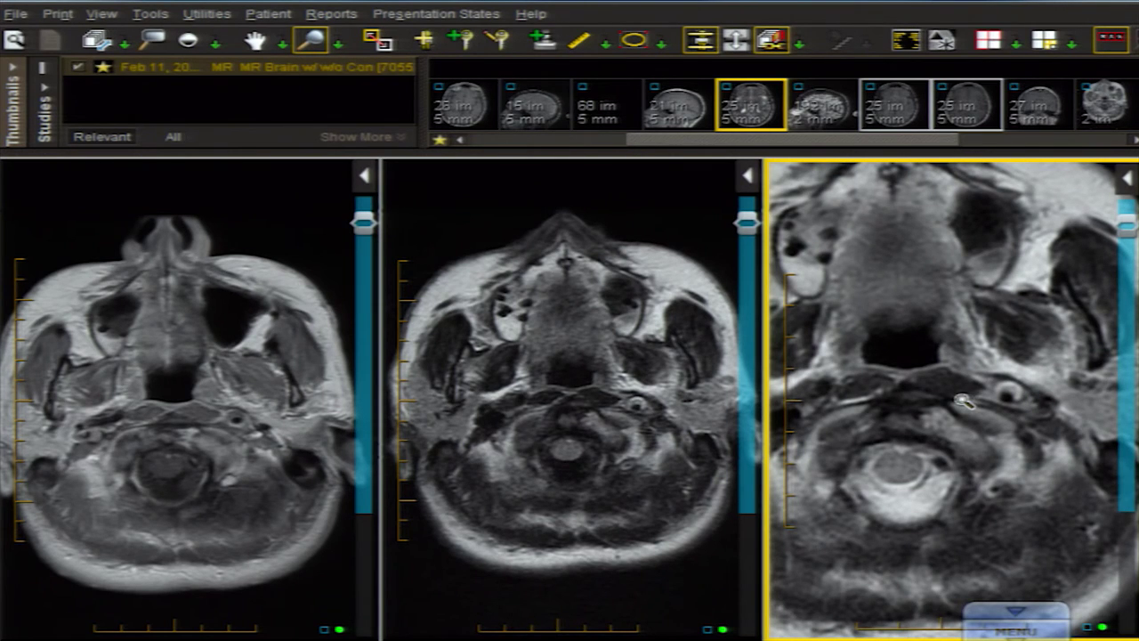
pyautogui.press('Escape')
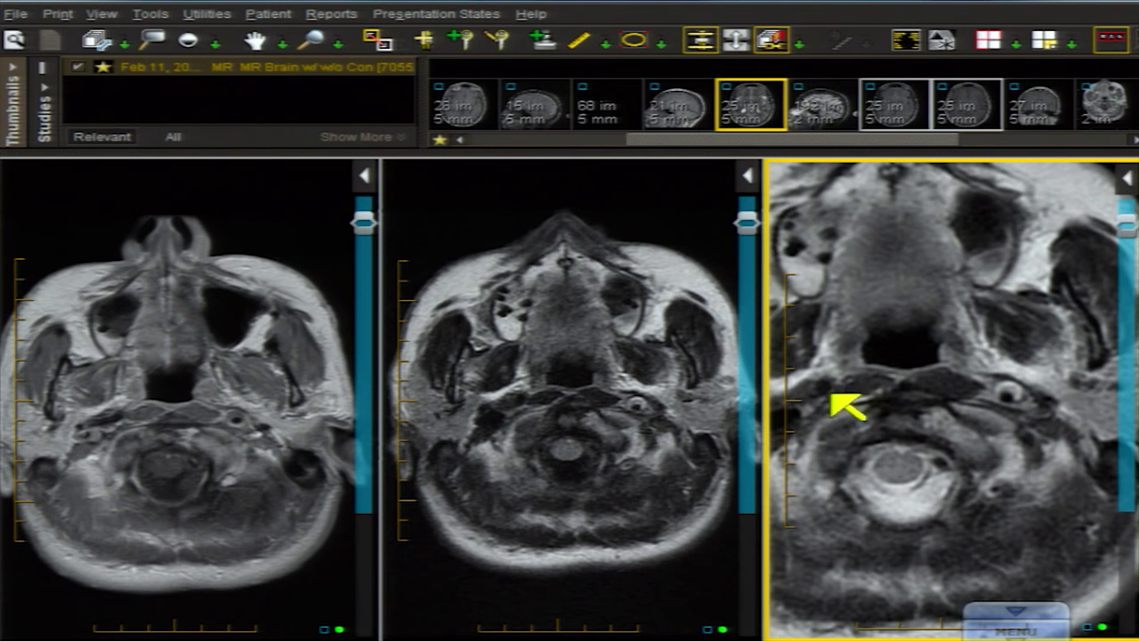
# Step: Scroll the linked series back up to the petrous bone and cerebellum slices
pyautogui.scroll(-10, 987, 437)
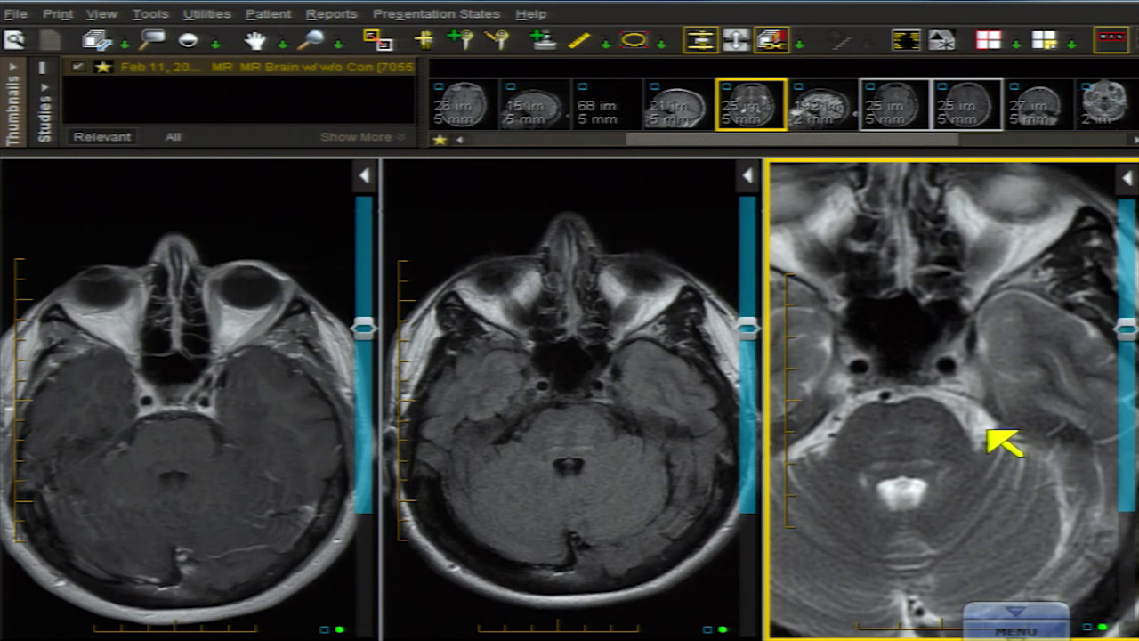
pyautogui.scroll(-2, 1001, 431)
pyautogui.scroll(2, 1022, 440)
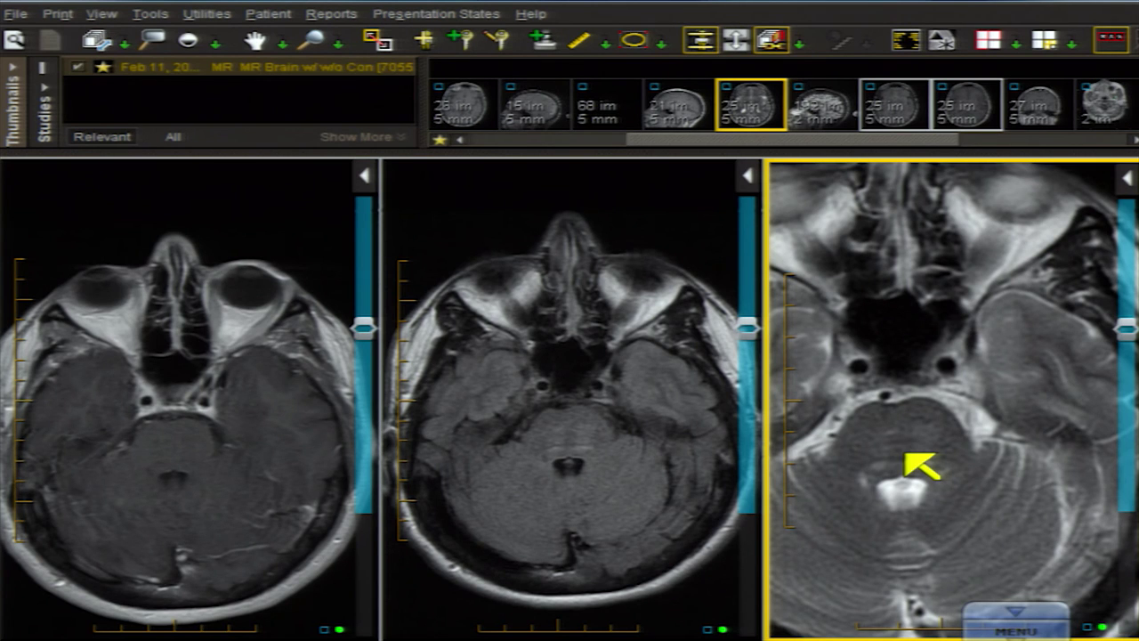
pyautogui.scroll(-3, 908, 458)
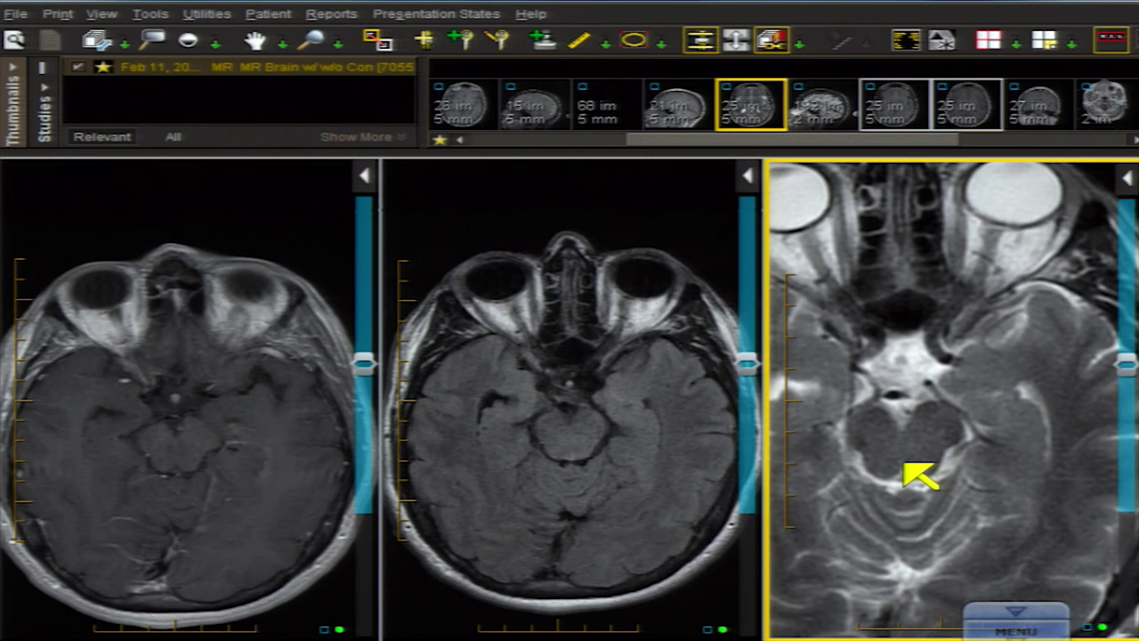
pyautogui.scroll(3, 908, 464)
pyautogui.scroll(4, 908, 468)
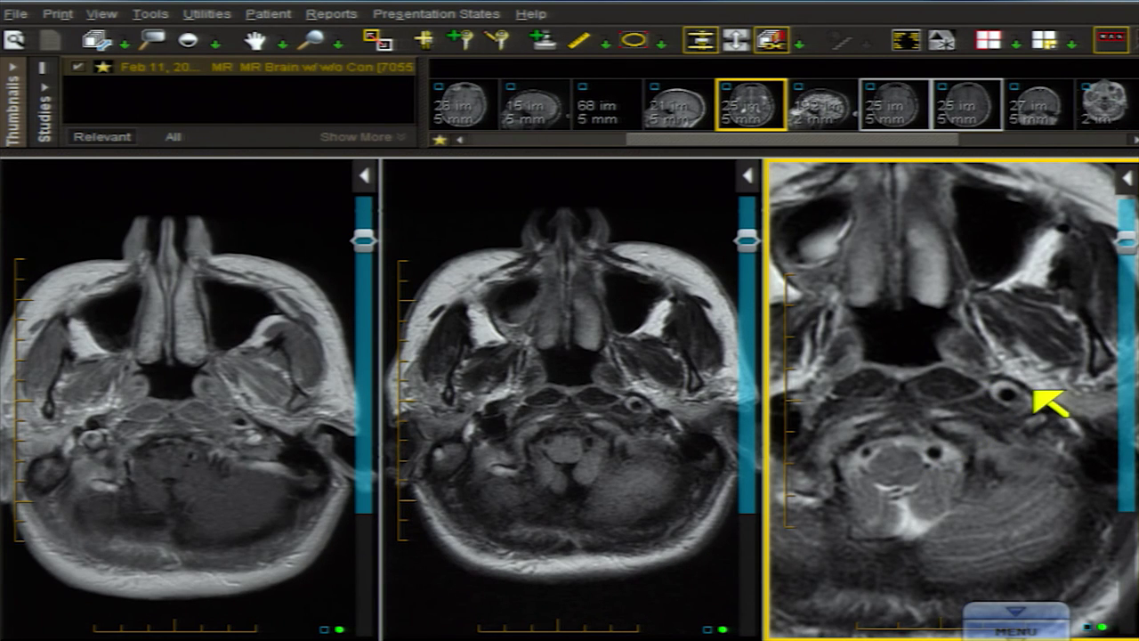
pyautogui.scroll(2, 1052, 394)
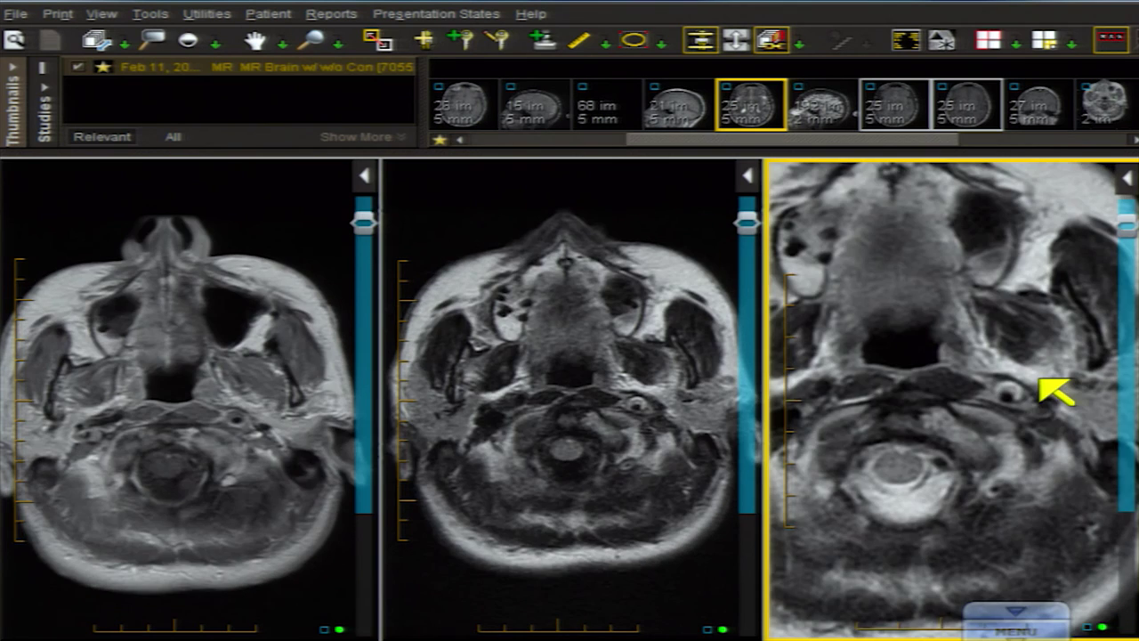
pyautogui.scroll(2, 1037, 392)
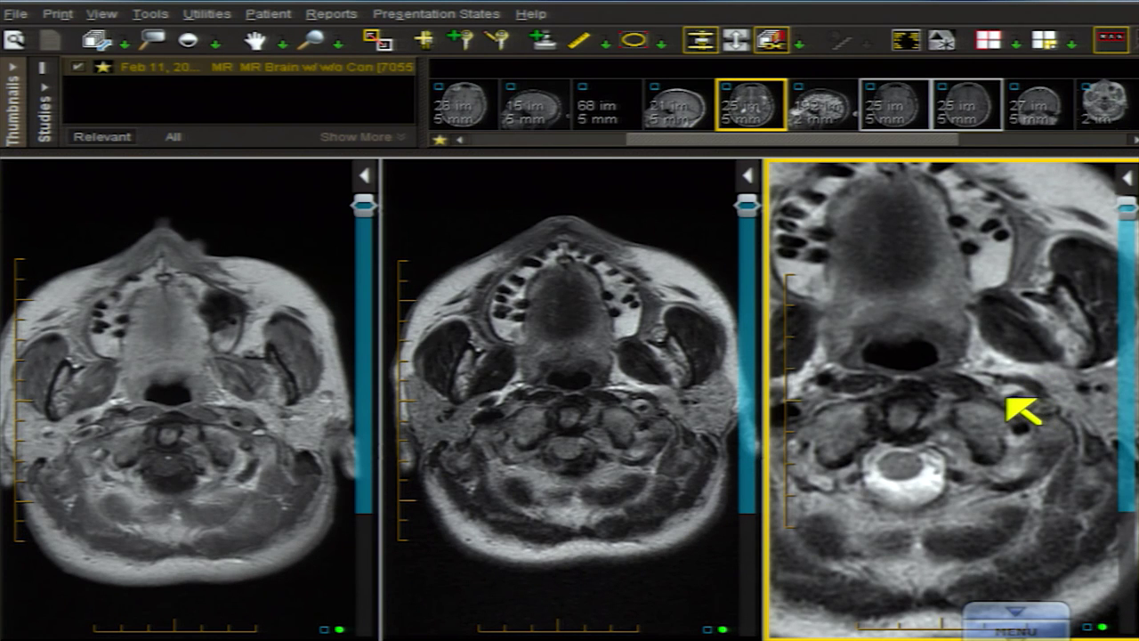
pyautogui.scroll(-5, 1024, 401)
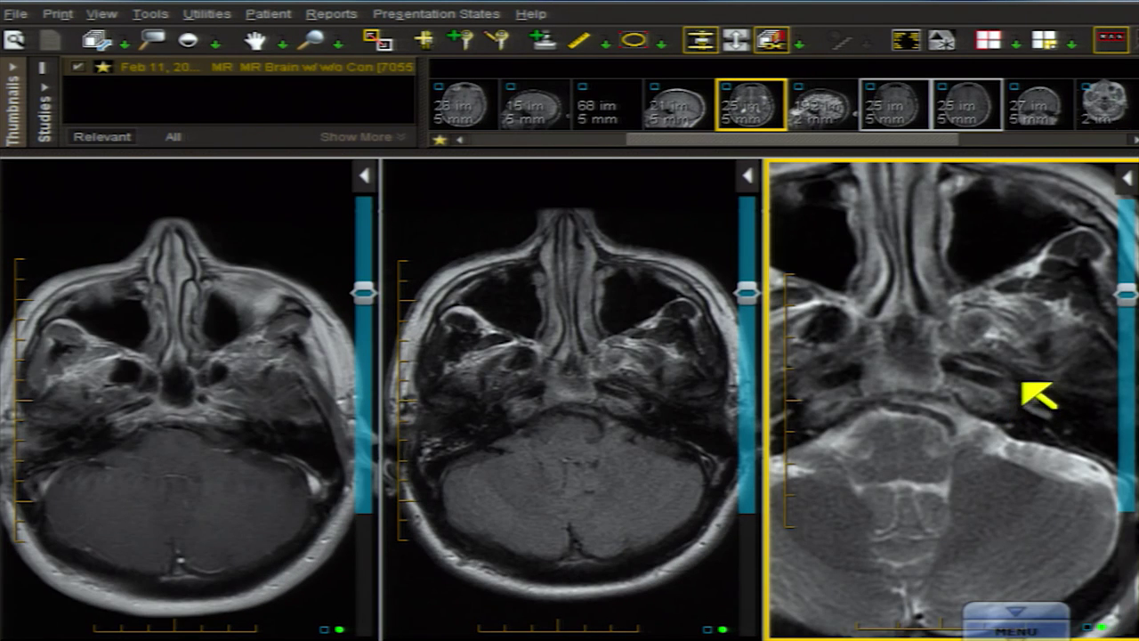